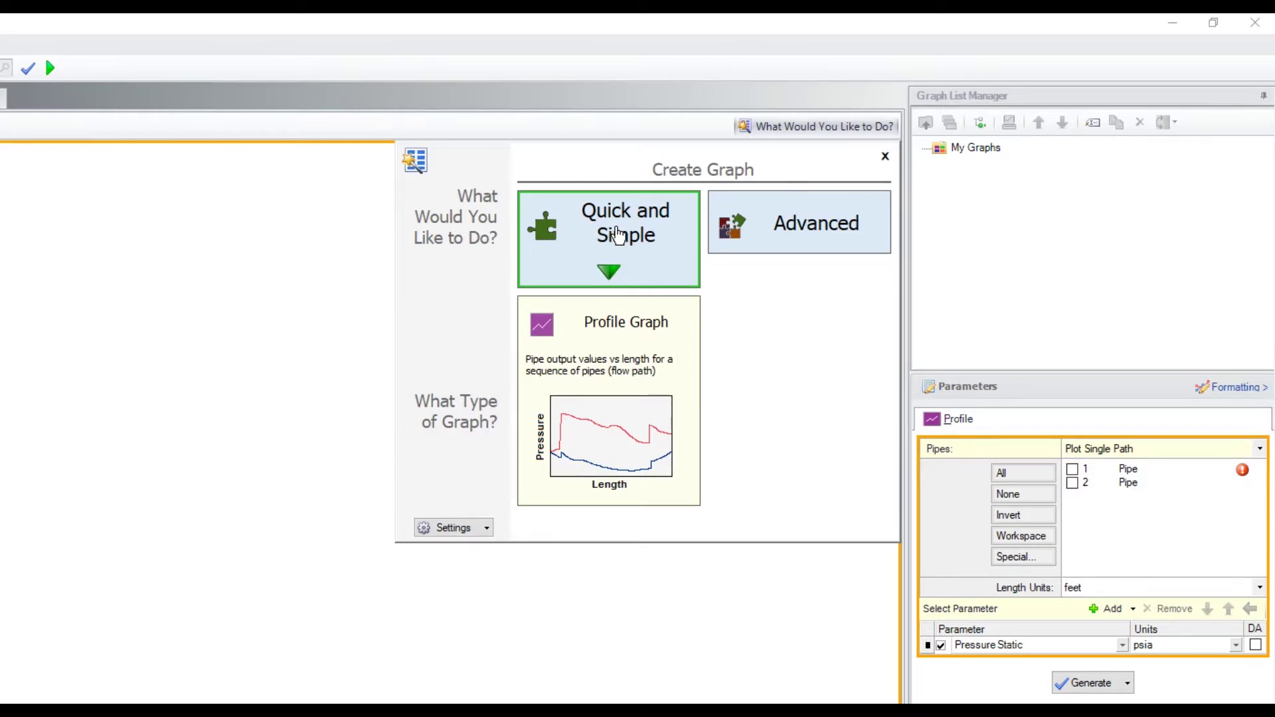
Step: Generate a quick and simple profile graph of static pressure in psia for all pipes, and review its formatting settings
left_click(614, 451)
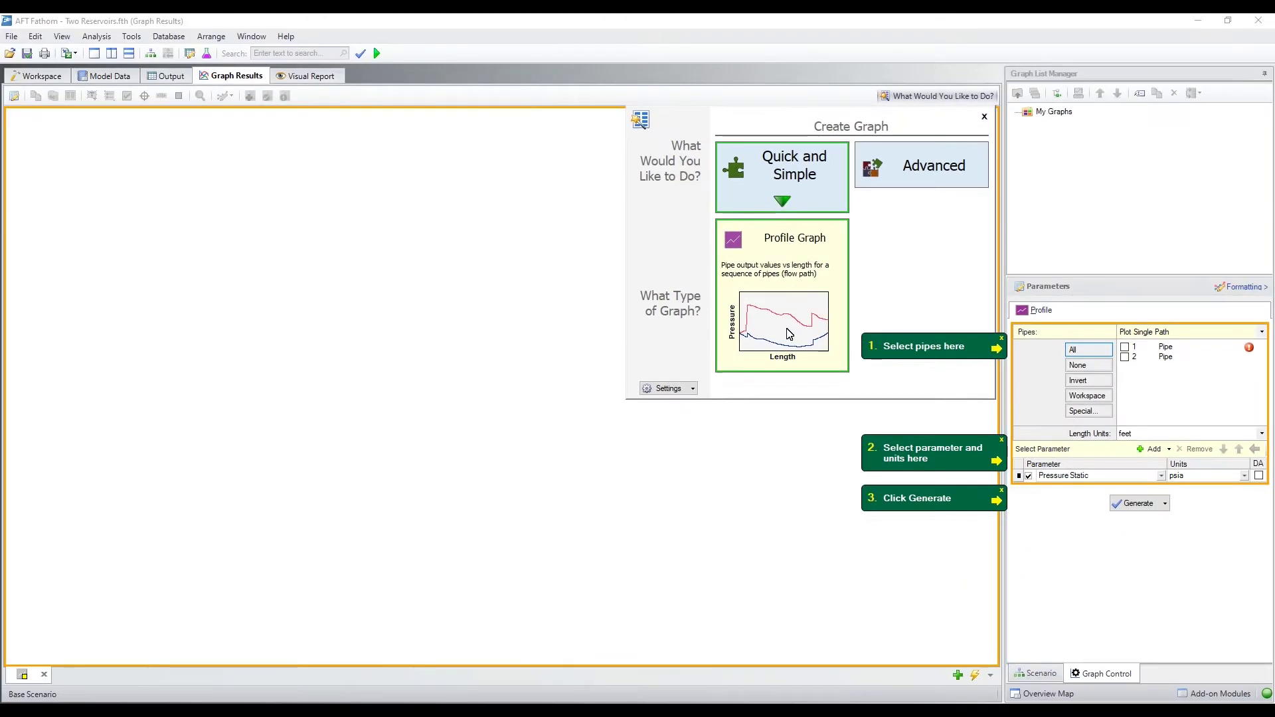
left_click(1089, 353)
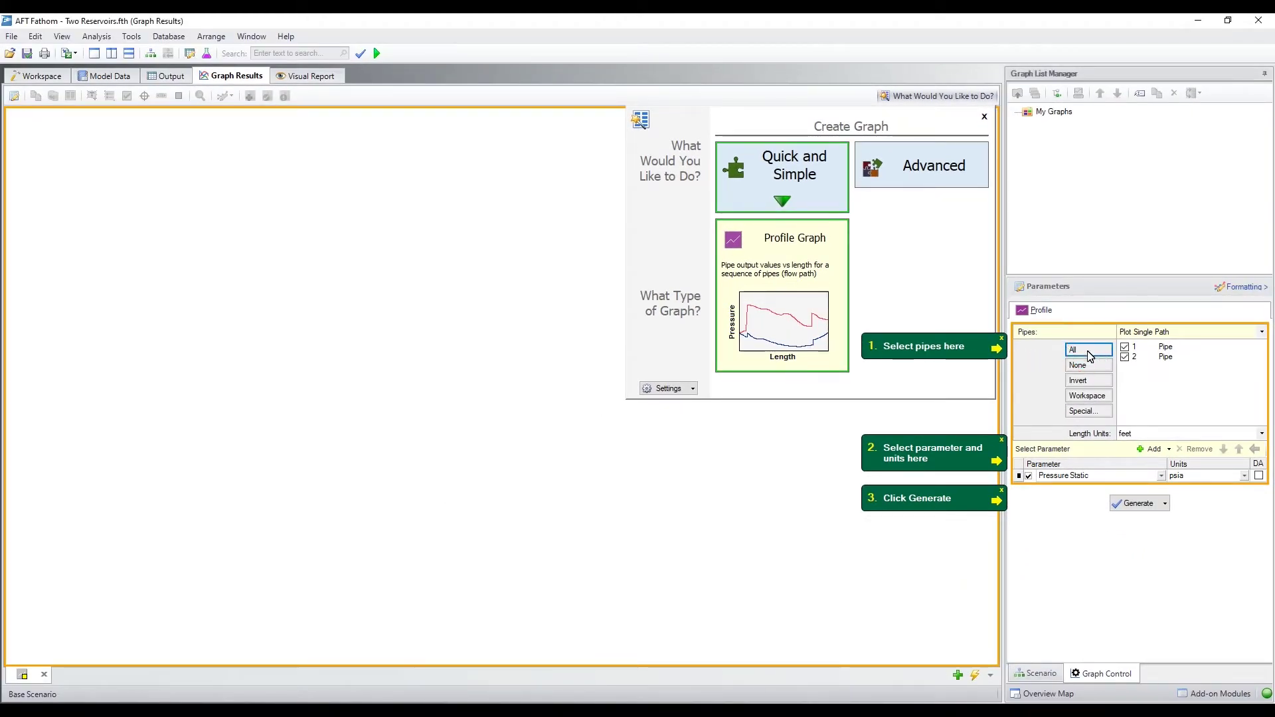
left_click(1138, 505)
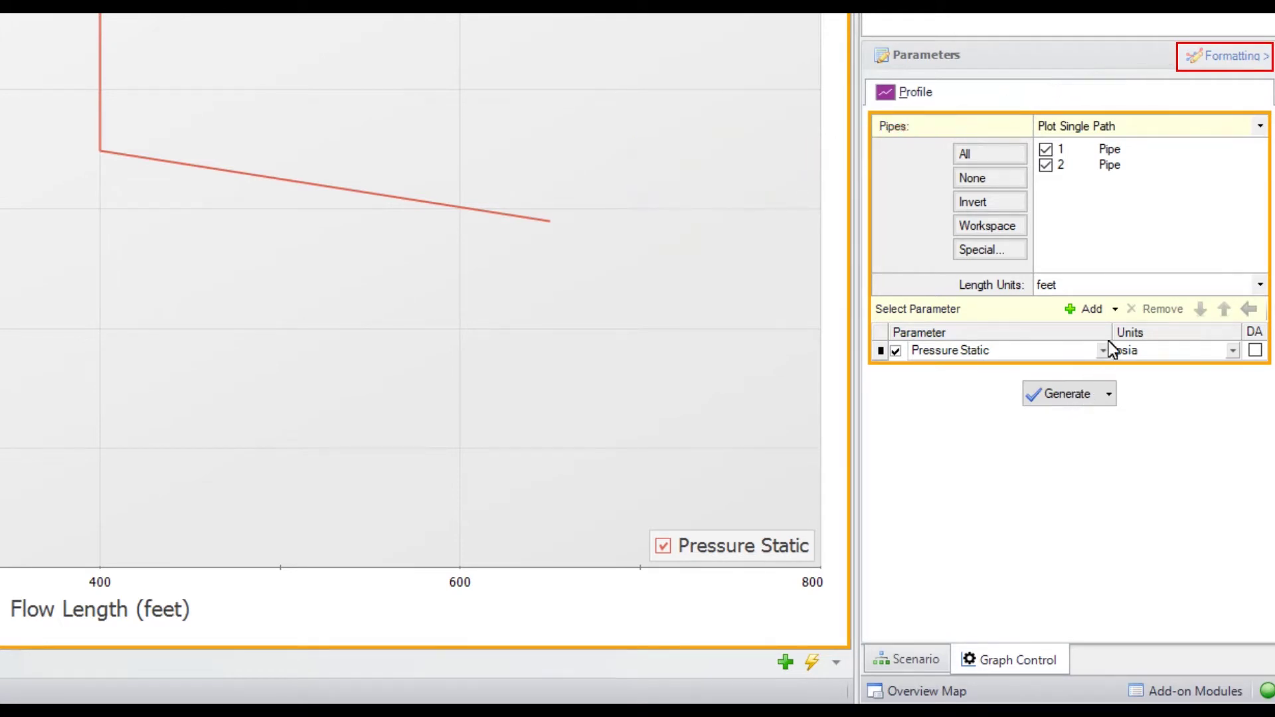
left_click(1214, 54)
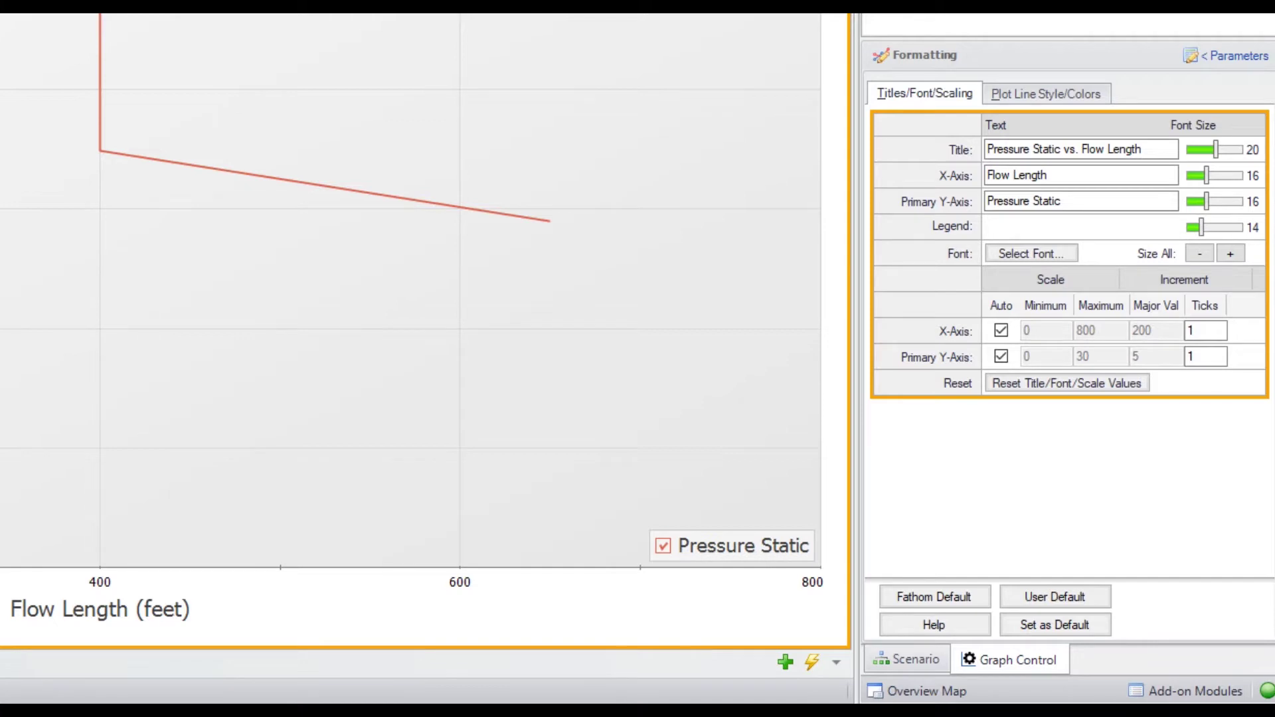
left_click(1214, 56)
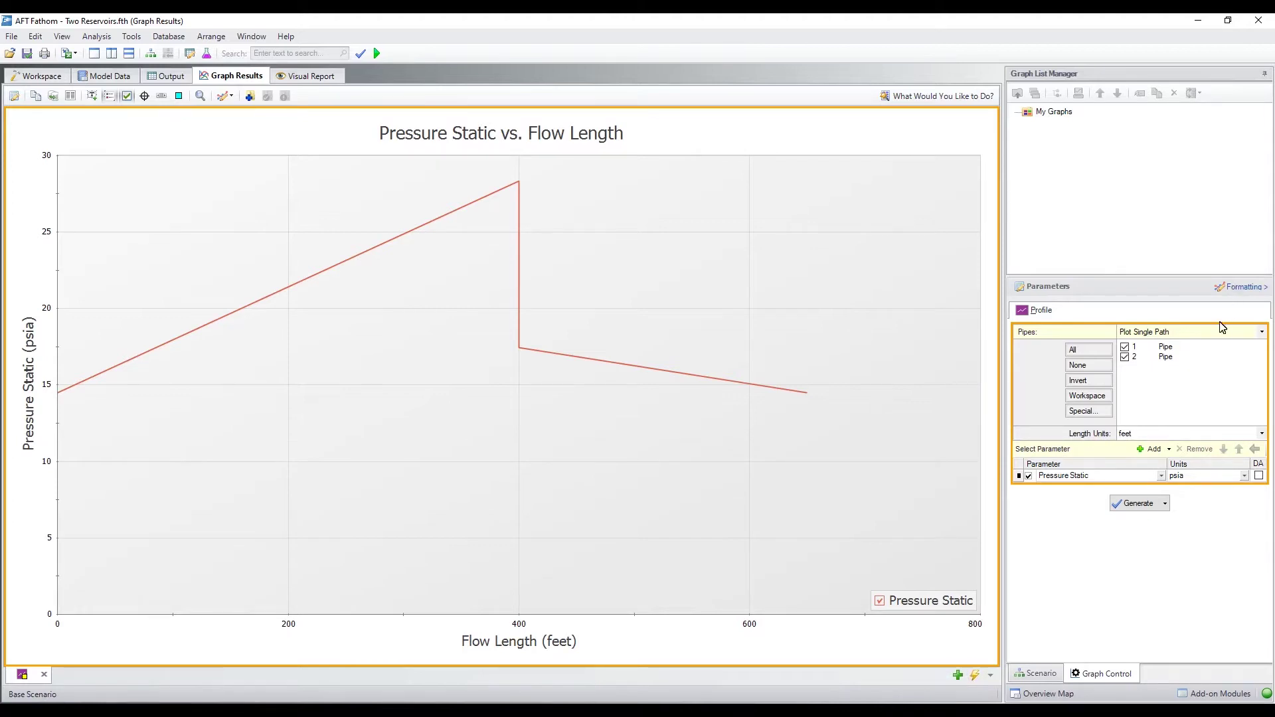
Step: Start a second graph as an advanced profile graph with another parameter on the second Y-axis
left_click(958, 675)
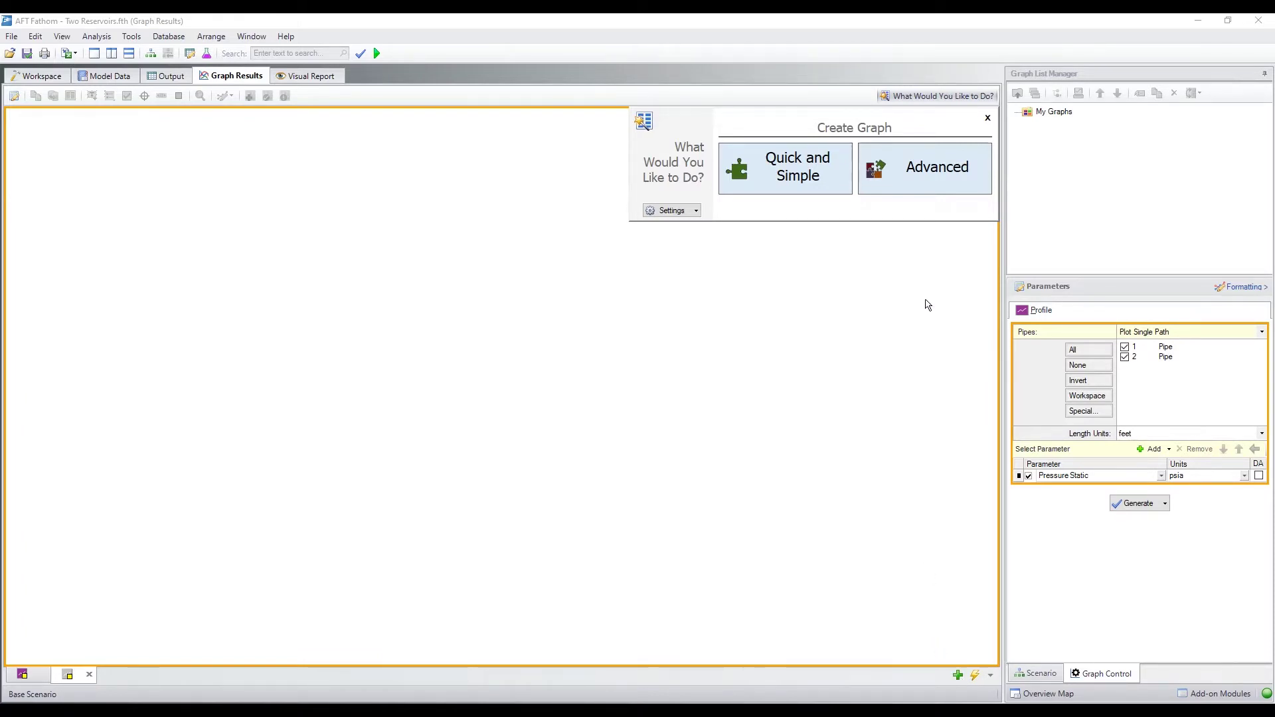
left_click(930, 184)
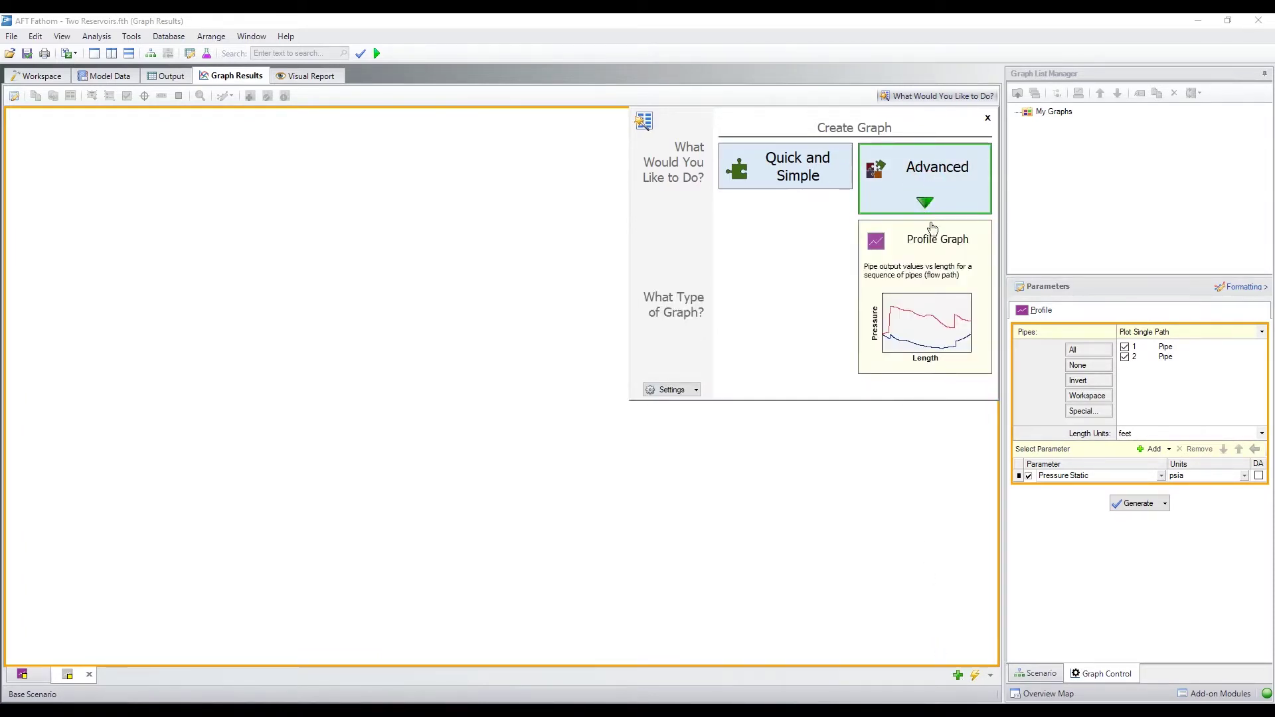
left_click(923, 320)
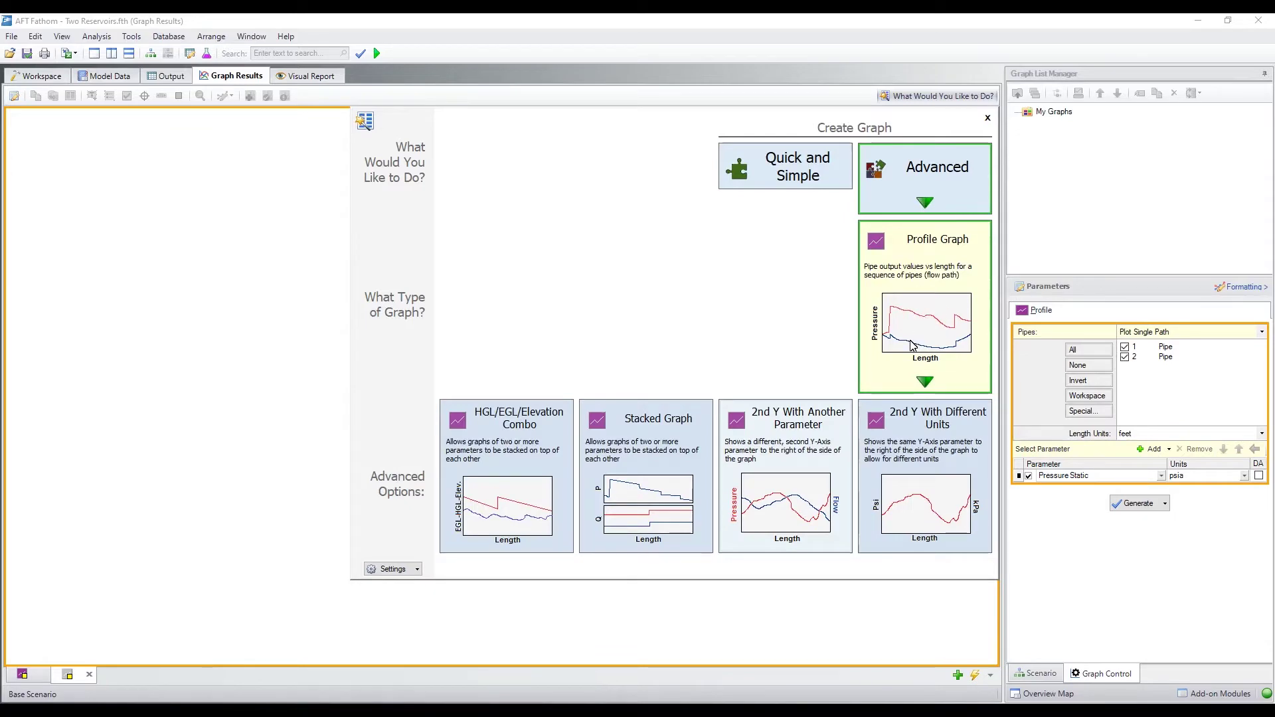
left_click(780, 504)
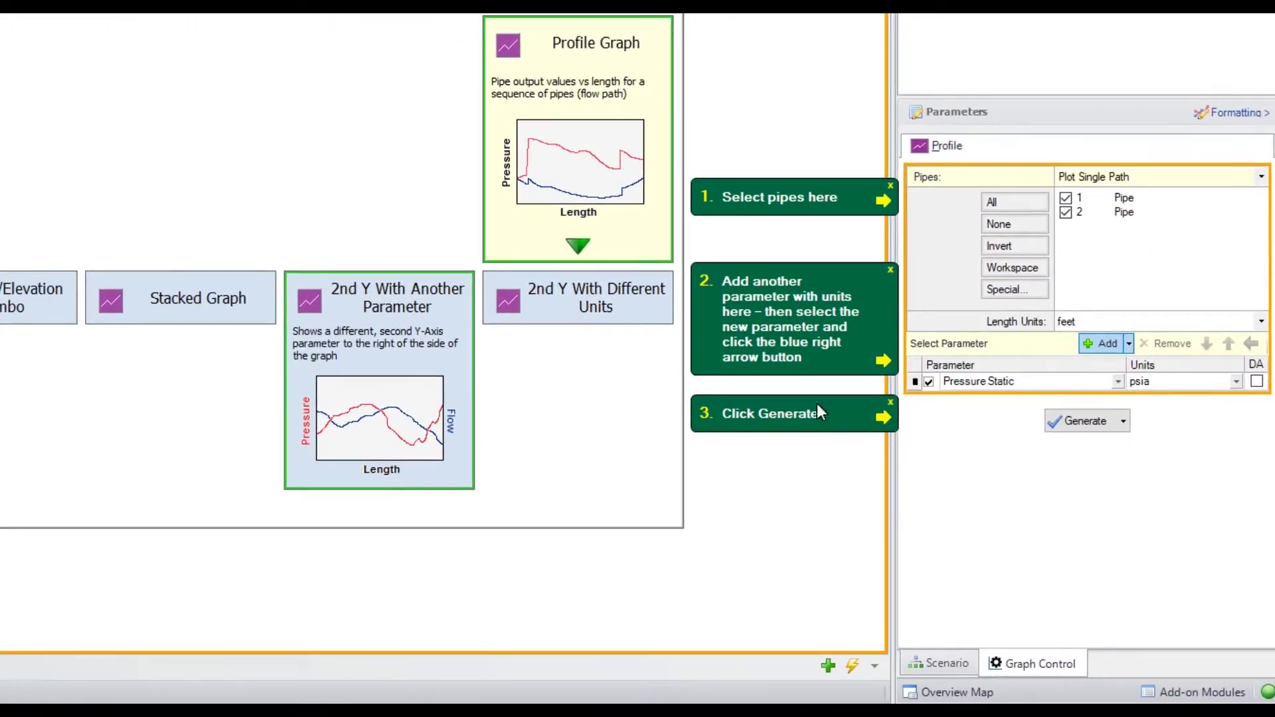
Step: Add Pressure Stagnation in psia as a secondary-axis parameter under Pressure Static and generate the graph
left_click(1102, 345)
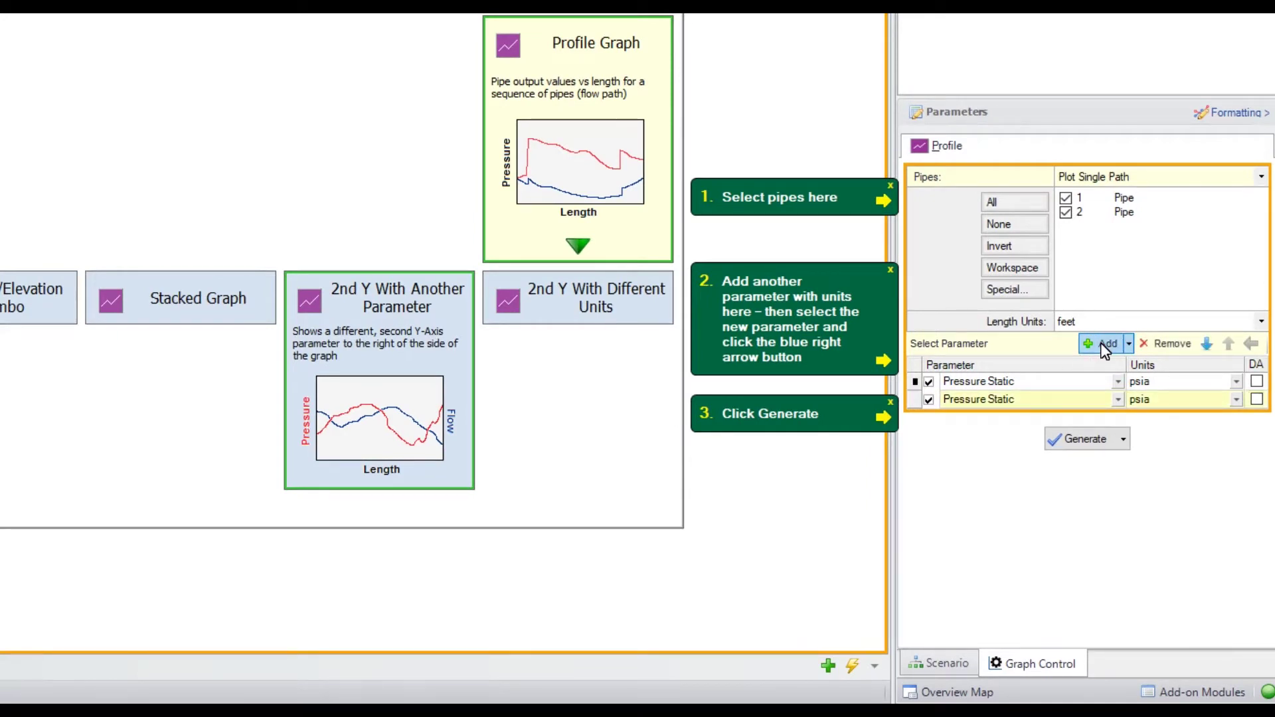
left_click(1118, 400)
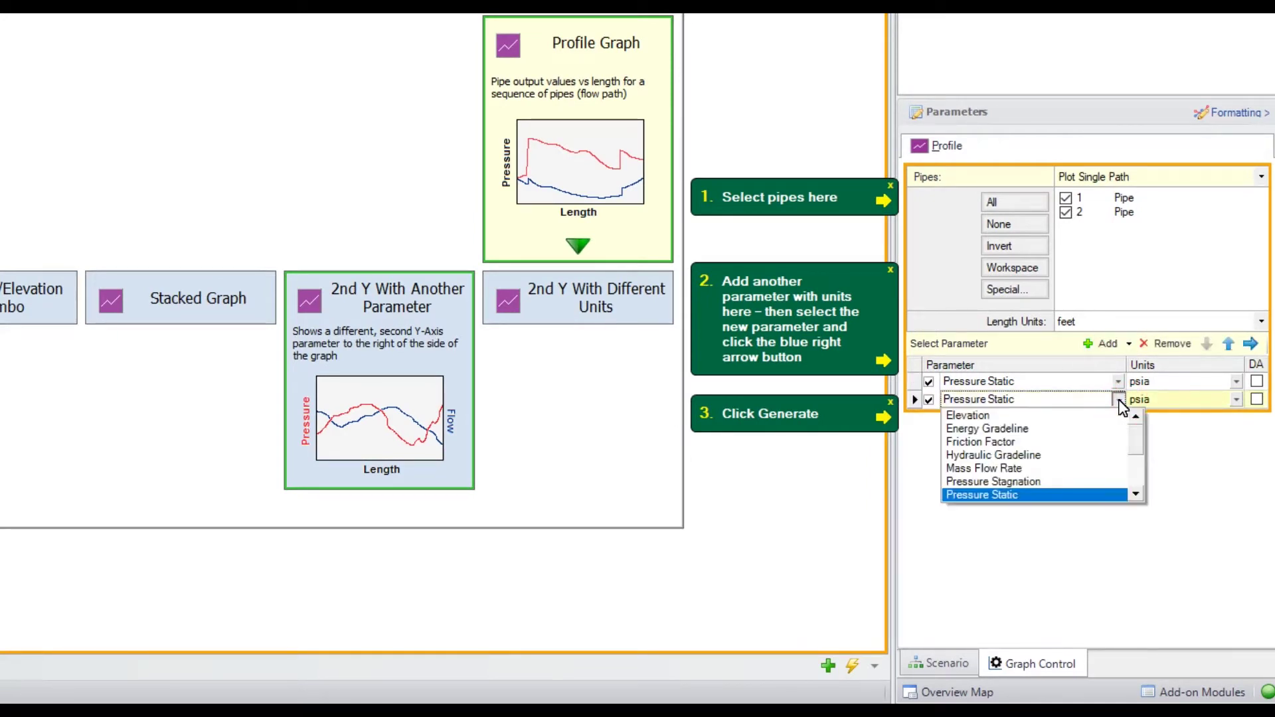
left_click(1096, 482)
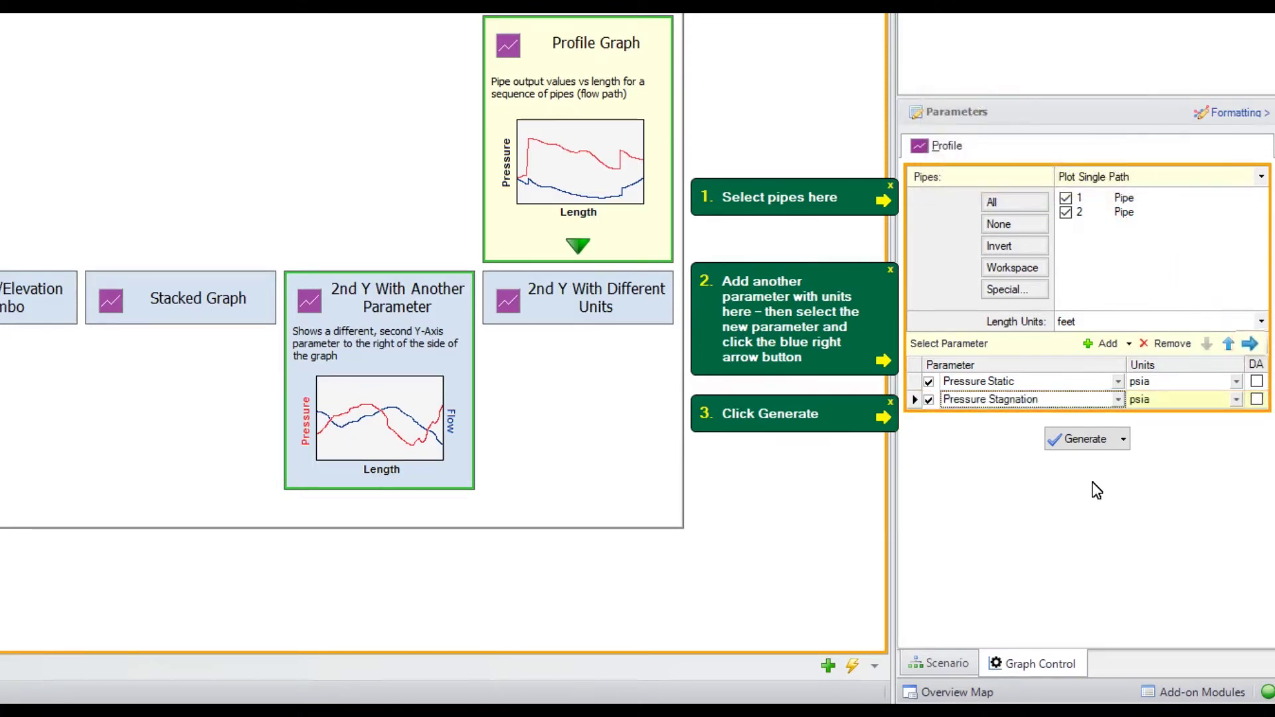
left_click(1251, 344)
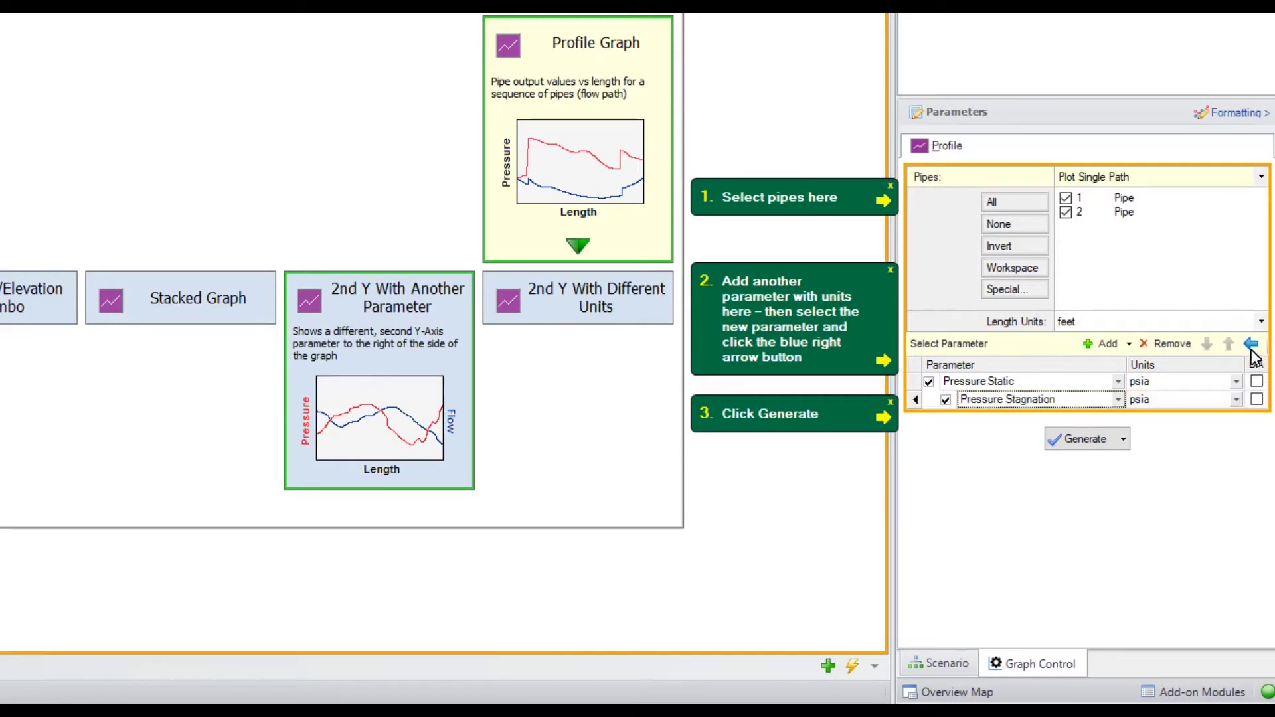
left_click(1076, 443)
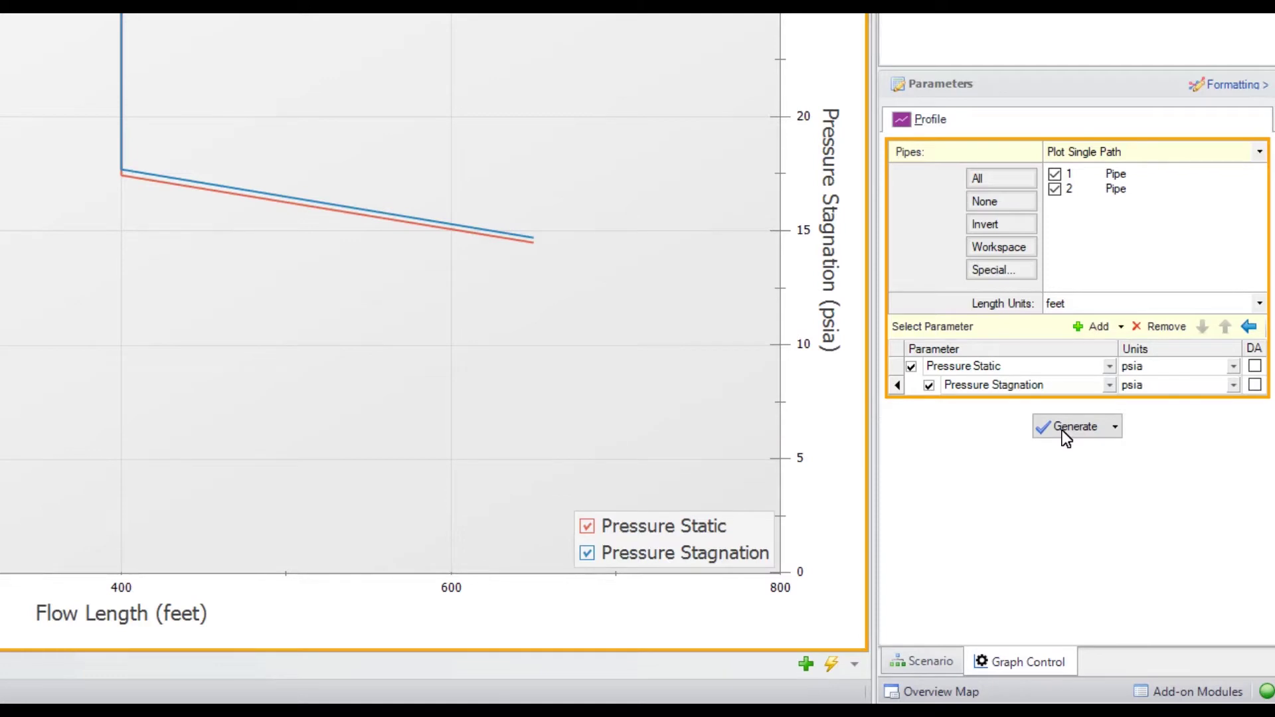
Step: Stack a Hydraulic Gradeline plot in feet with Elevation as its secondary parameter onto the pressure graph, and regenerate it
left_click(1098, 328)
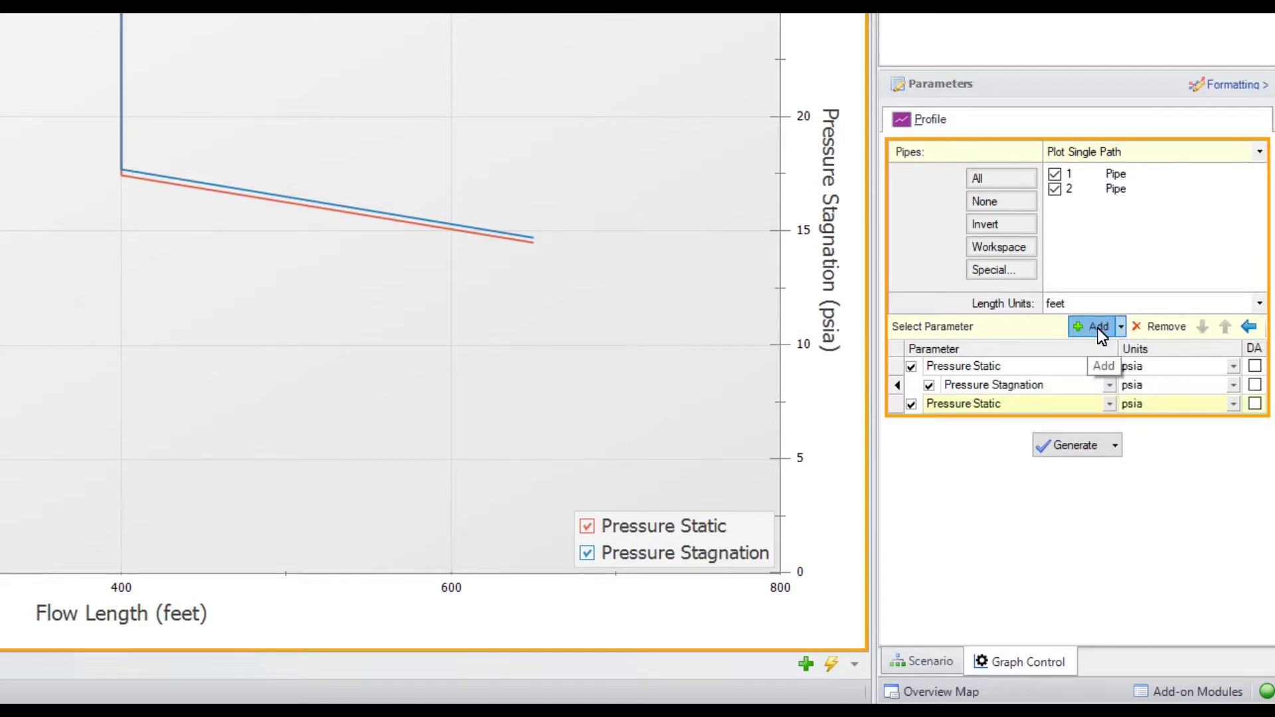
left_click(1097, 328)
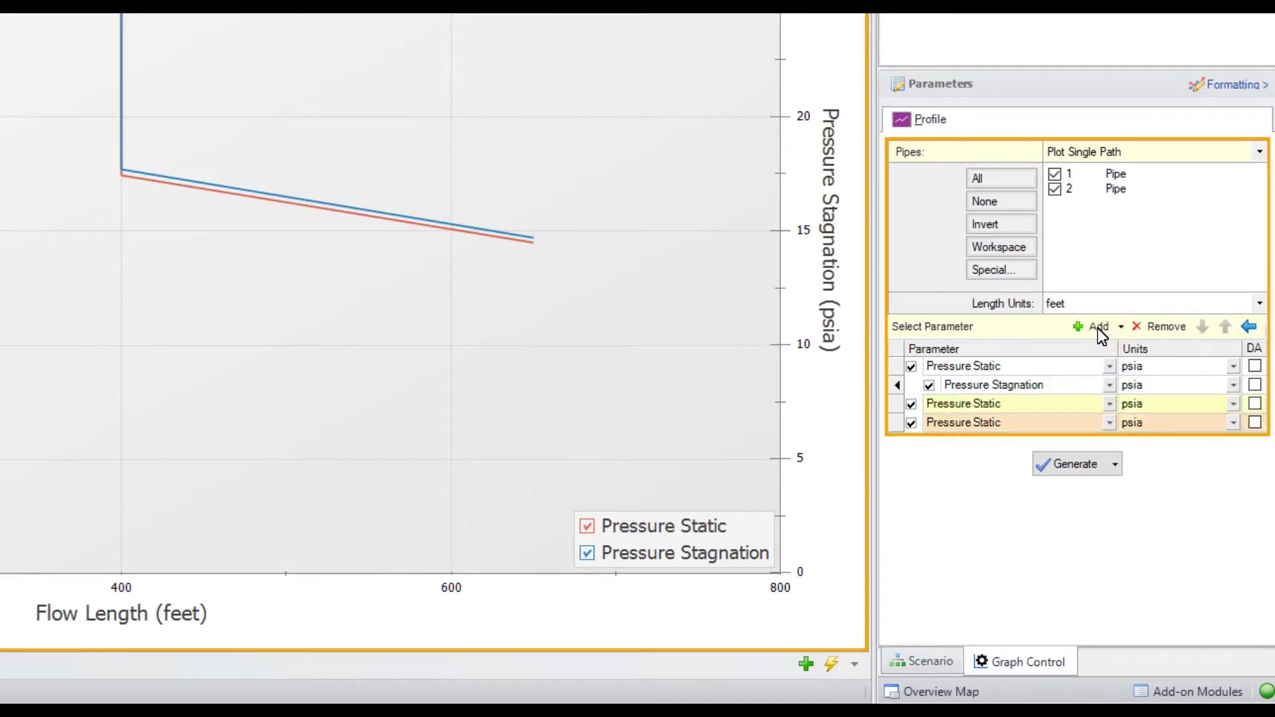
left_click(1110, 404)
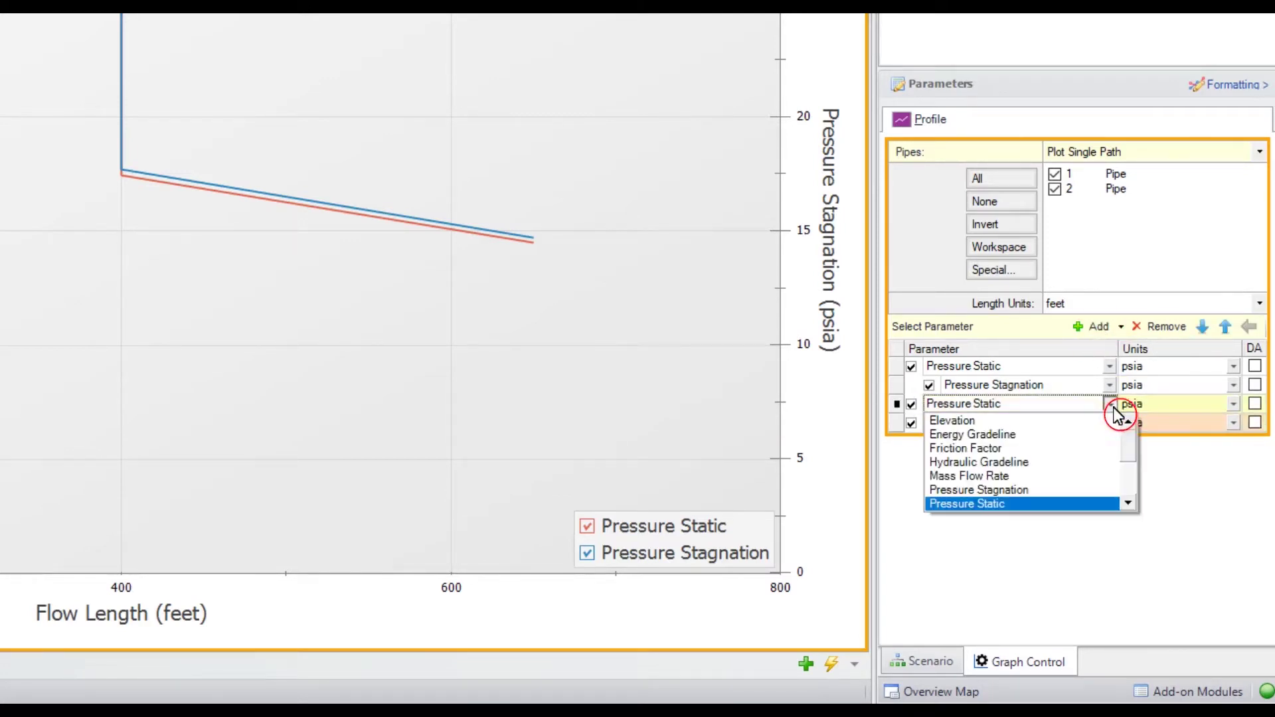
left_click(979, 461)
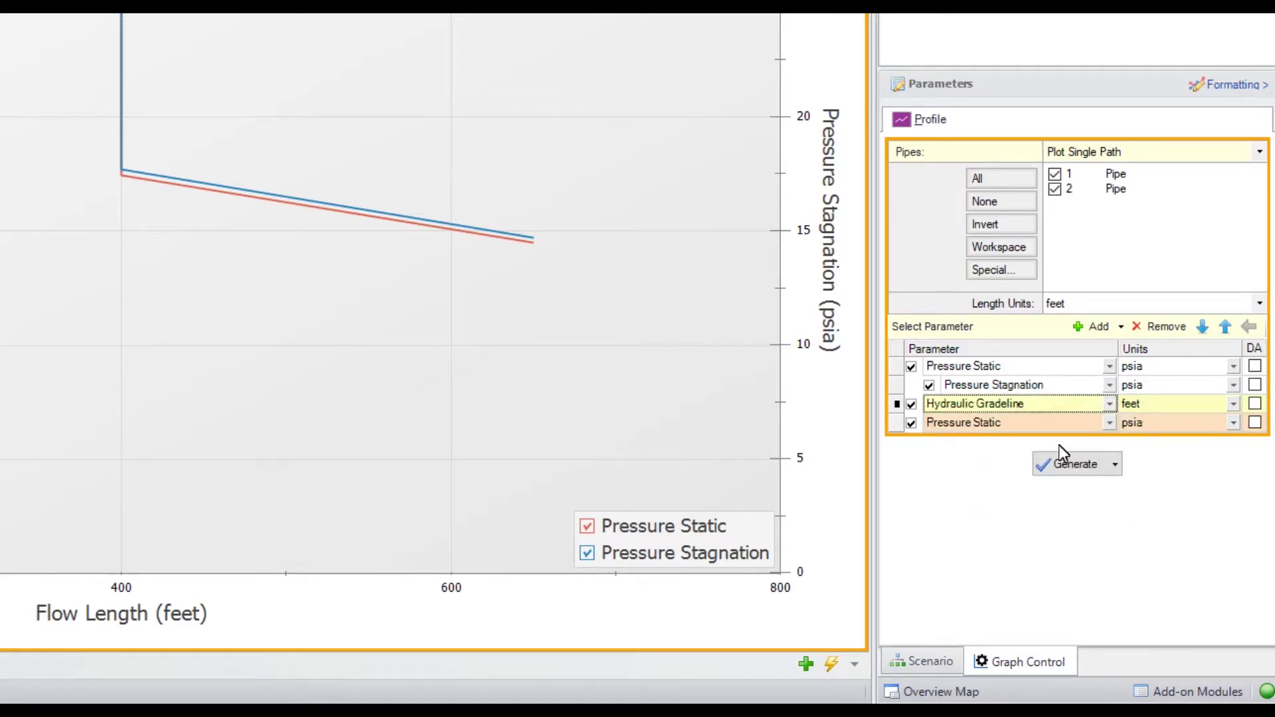
left_click(1109, 423)
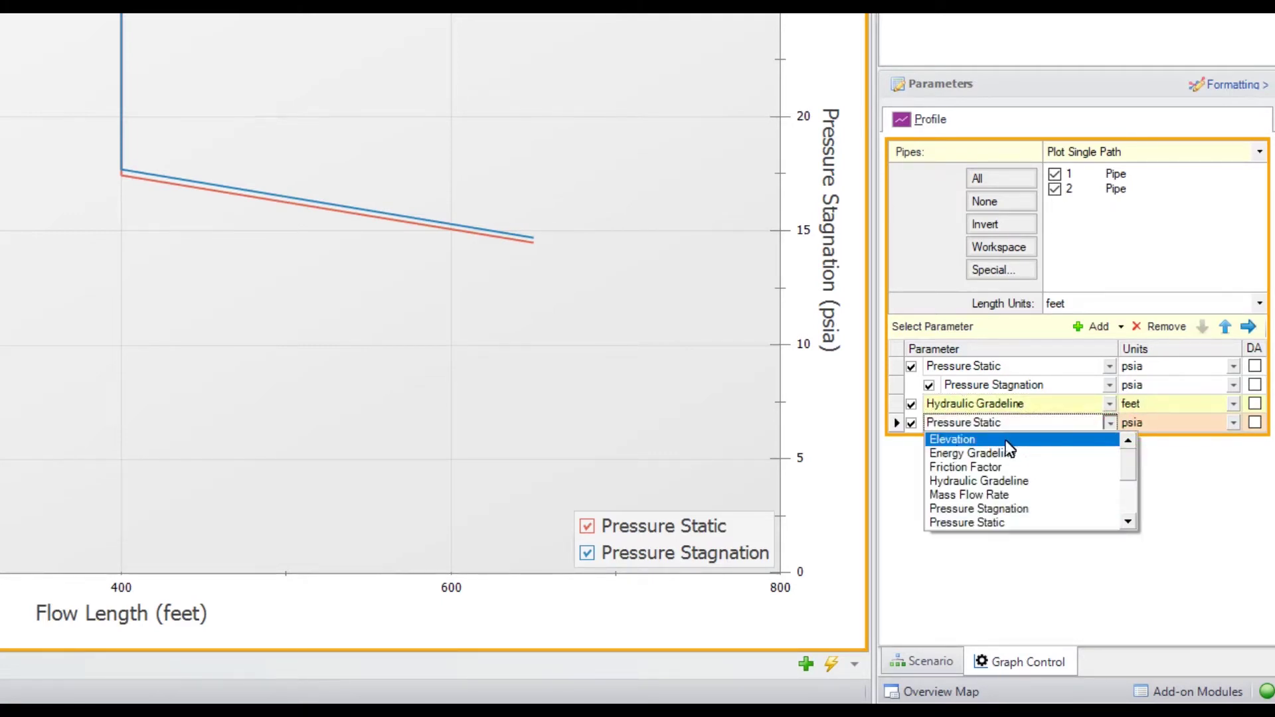
left_click(954, 440)
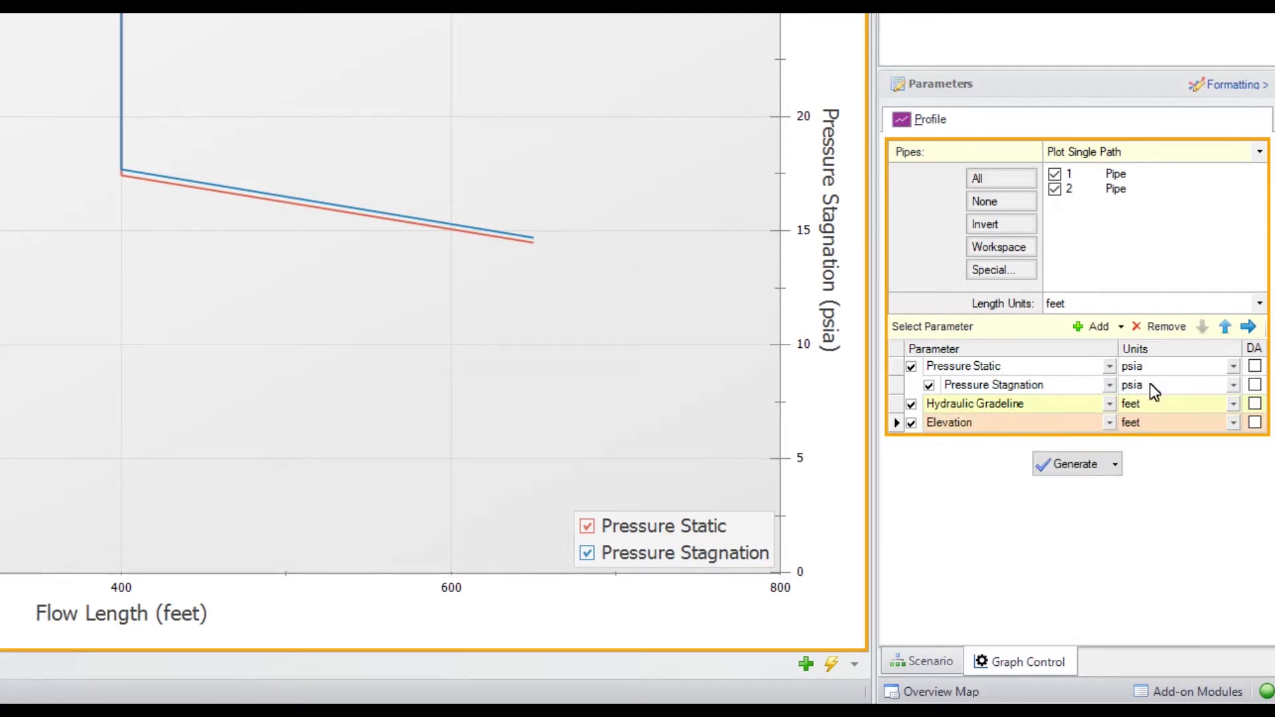
left_click(1249, 328)
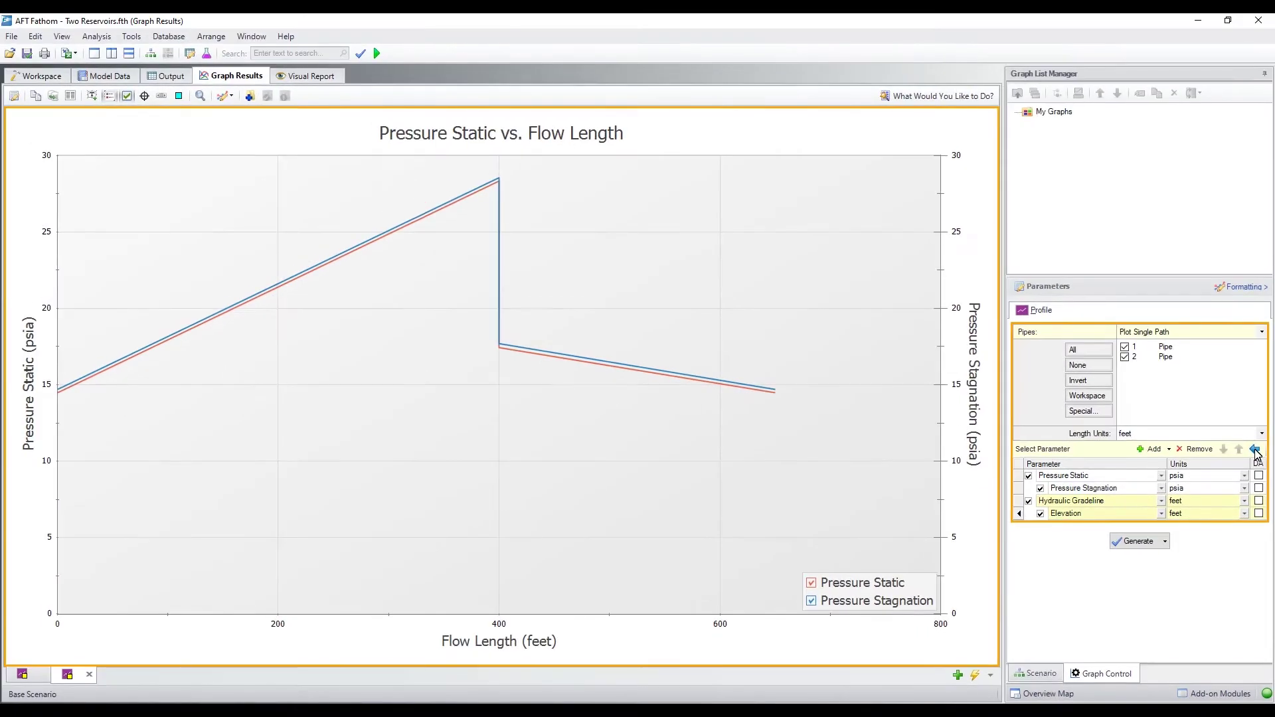
left_click(1137, 542)
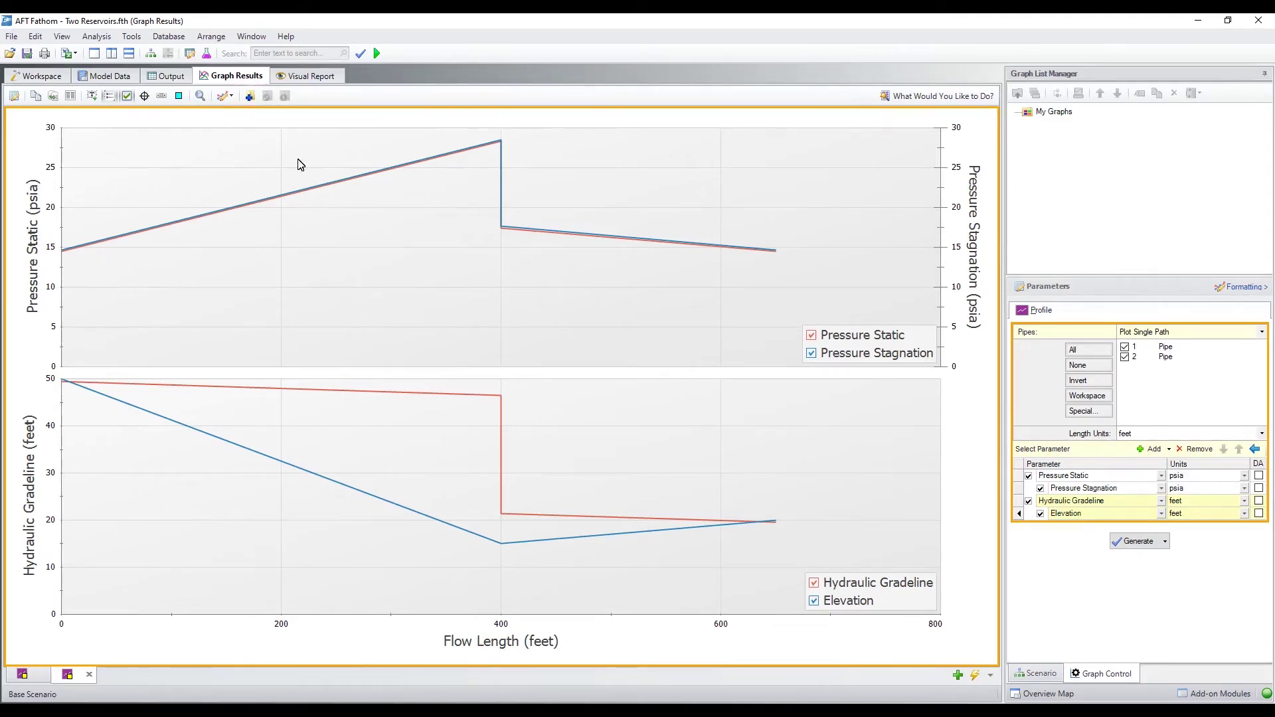
Step: Add the stacked graph to the graph list as "Pressure, HGL, Elevation vs. Length" and show the junction locations on it
left_click(249, 96)
type("Pressure, HGL, Elevation vs. Length")
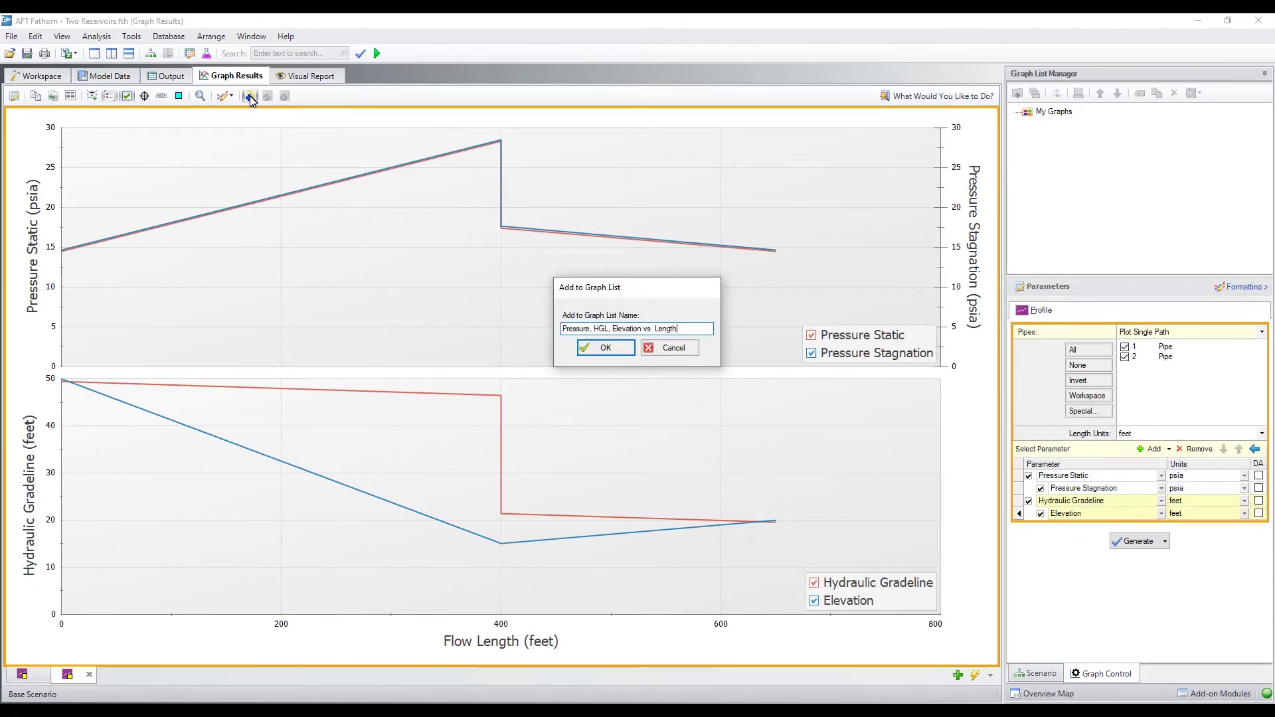
left_click(601, 351)
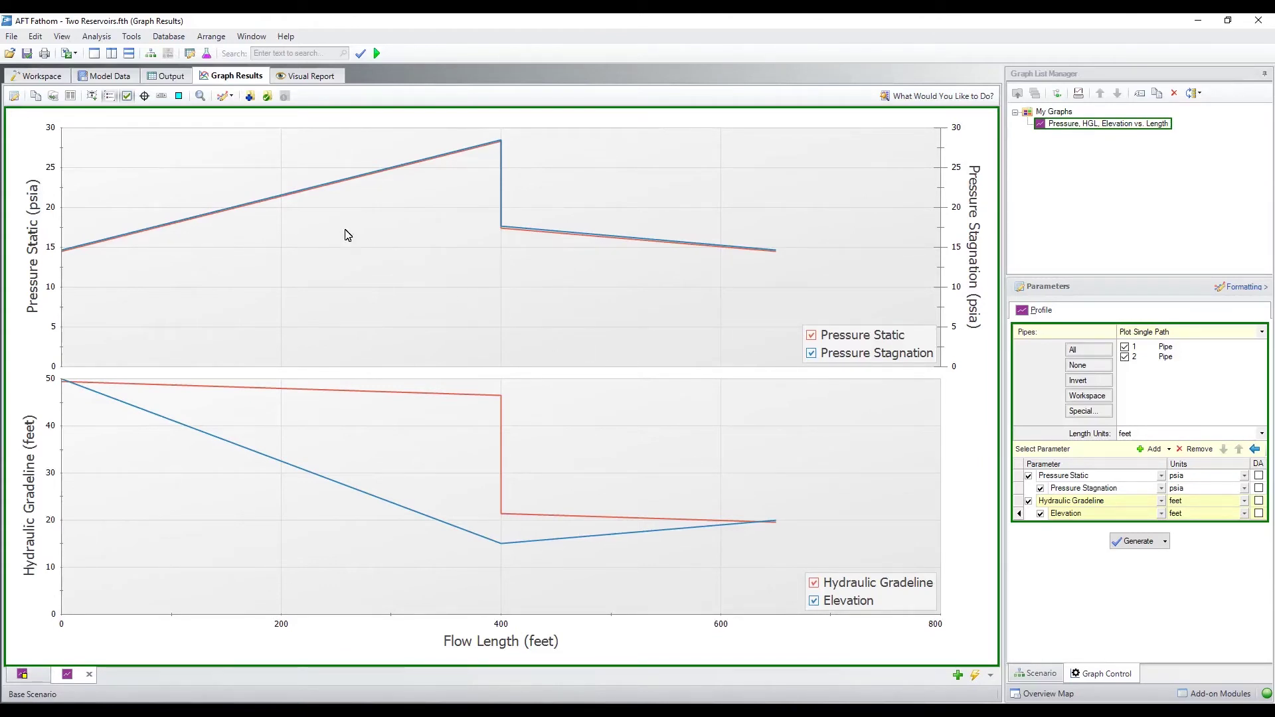
left_click(180, 97)
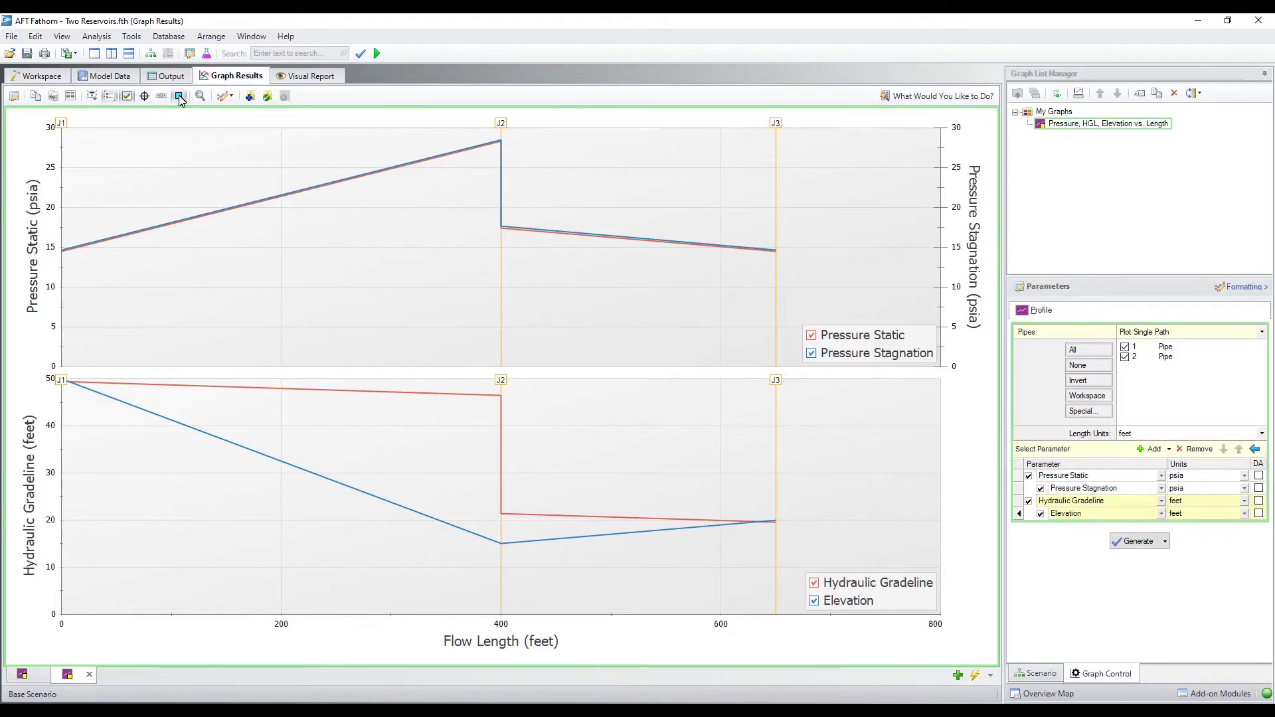
Step: Turn off auto scale on the Flow Length axis, set its maximum to 700 and major value to 50, and update the saved graph list item
left_click(493, 645)
left_click(558, 611)
left_click_drag(651, 610, 615, 610)
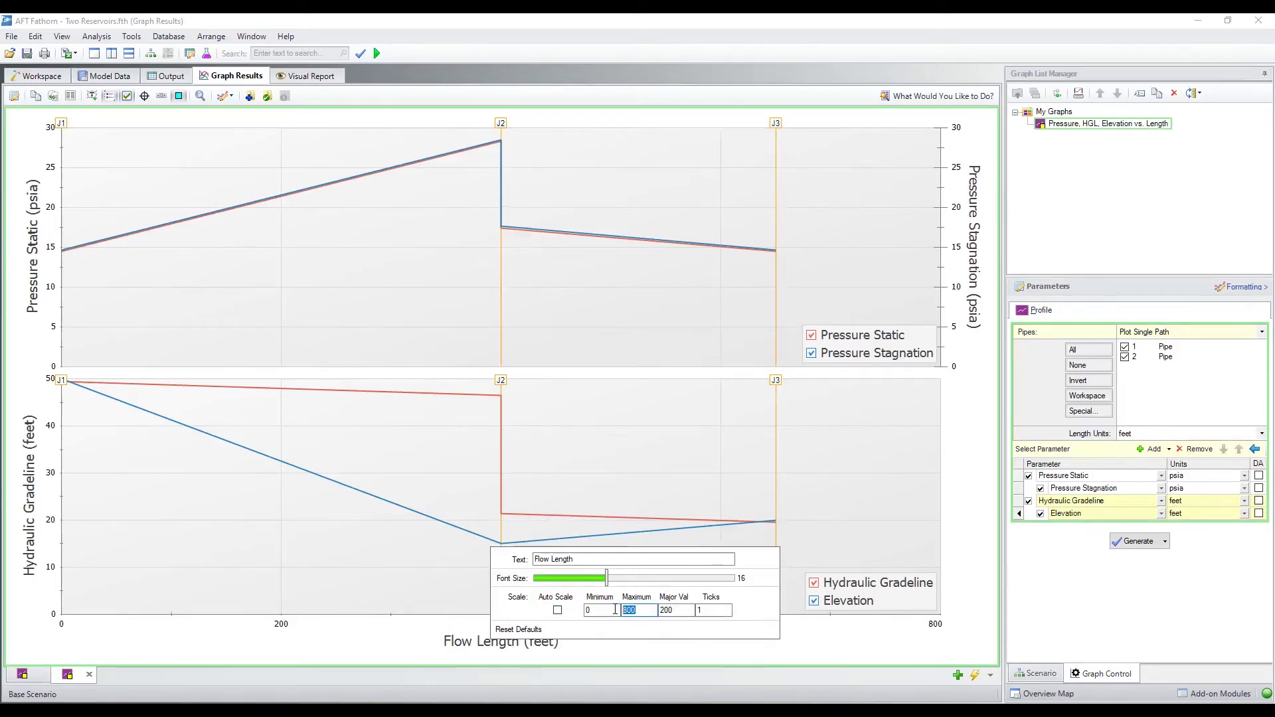
type("700")
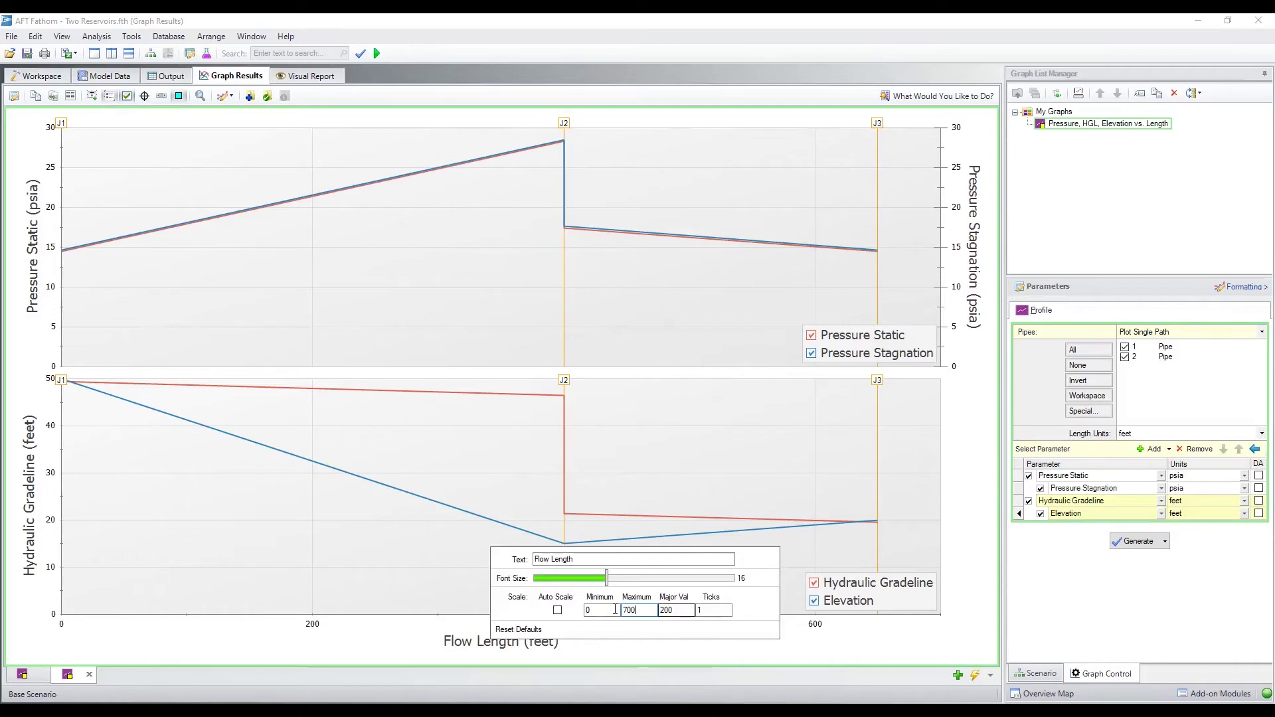
left_click_drag(687, 611, 658, 611)
type("50")
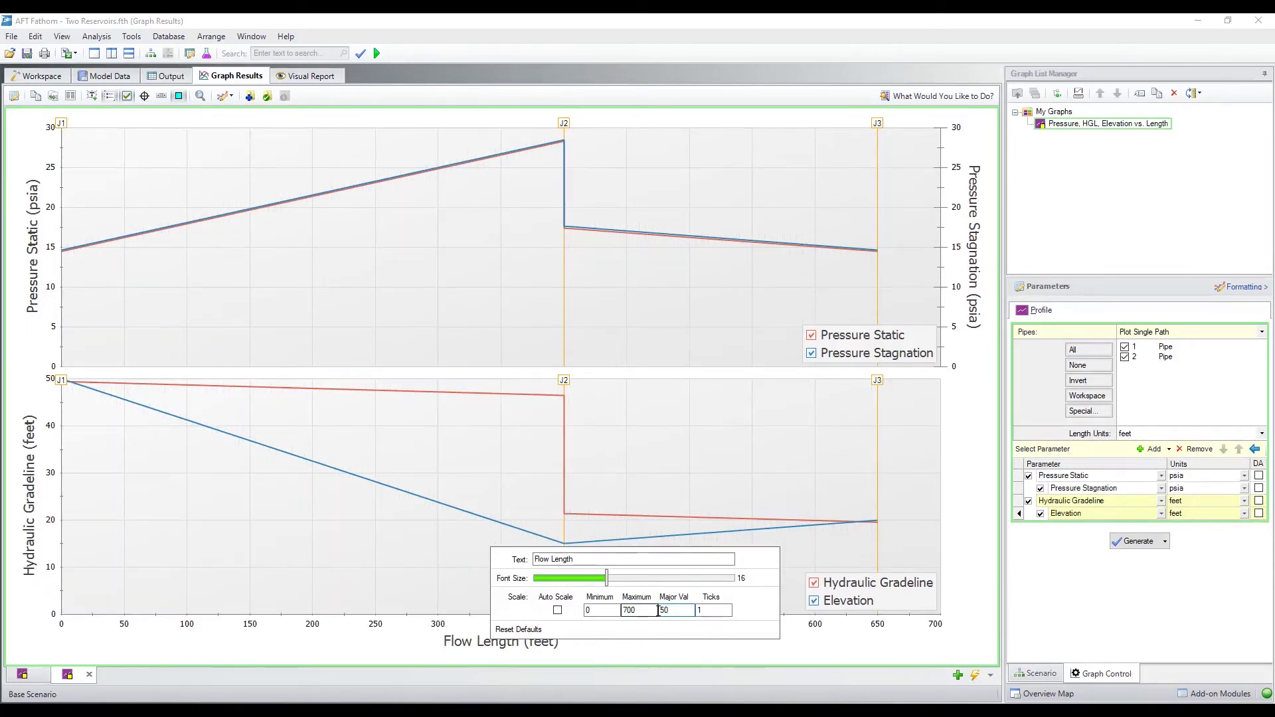
left_click(451, 565)
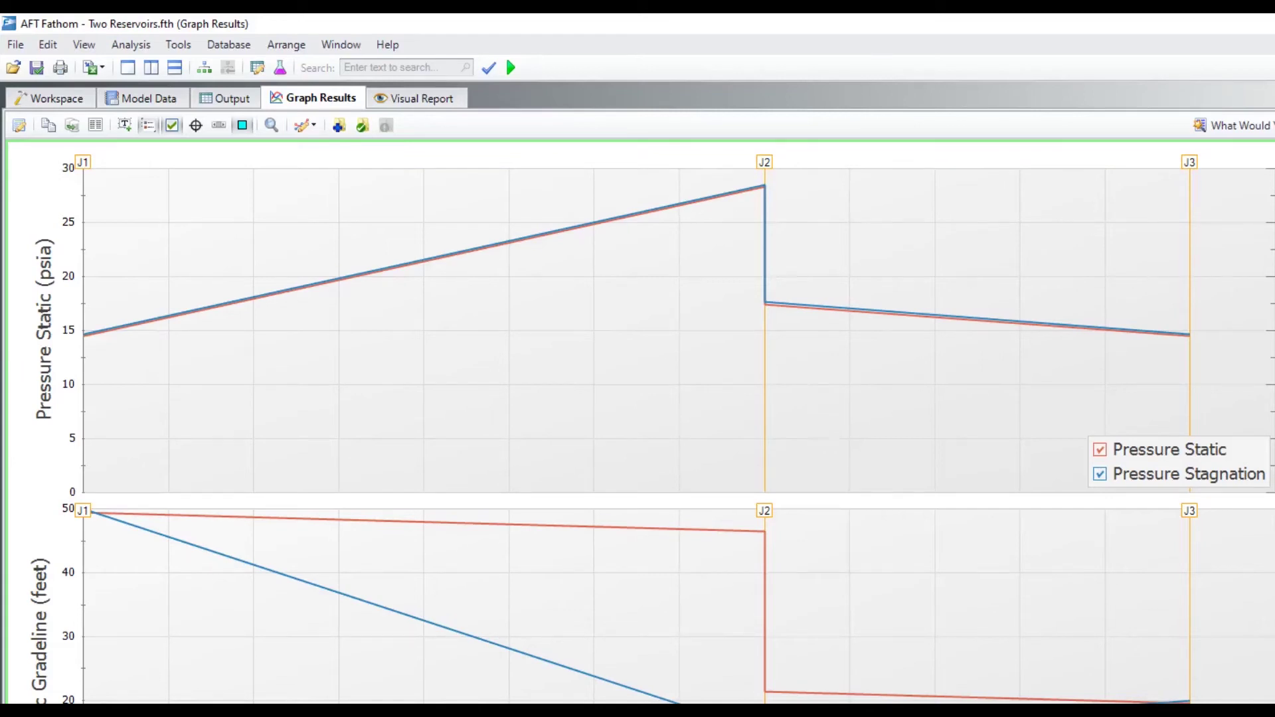
left_click(362, 127)
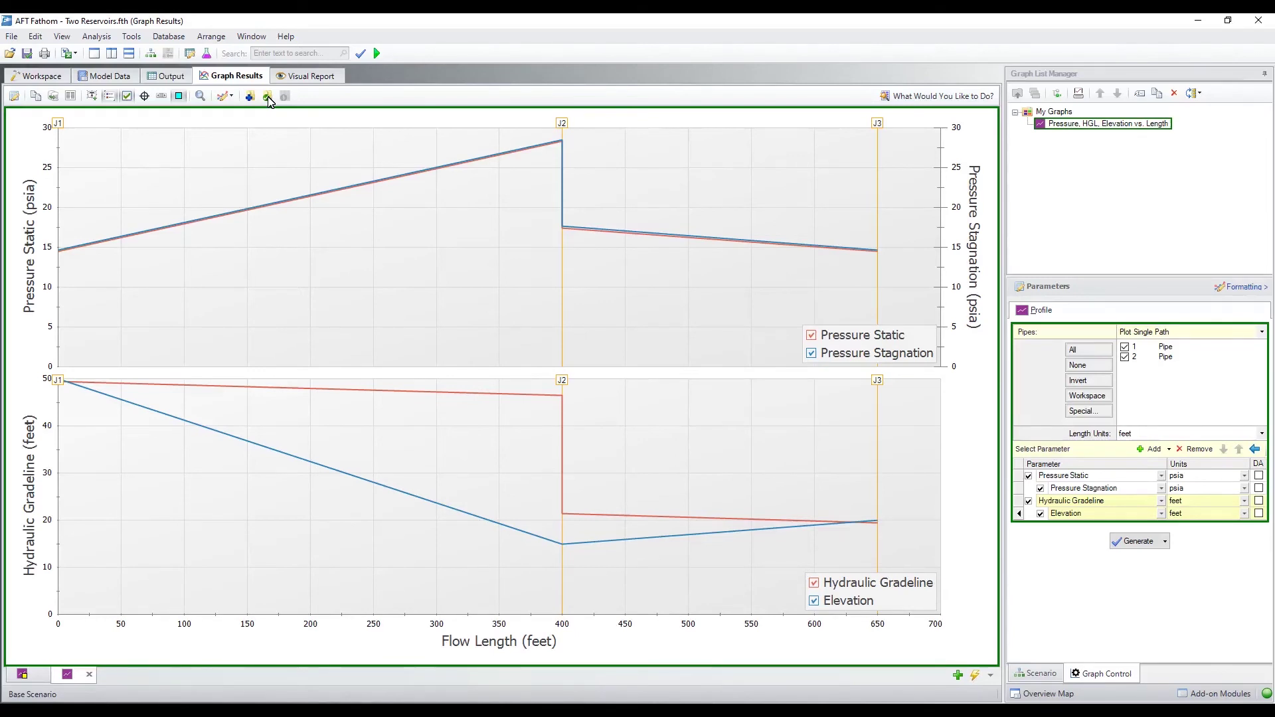
Step: In the workspace, set reservoir J1's liquid surface elevation to 60 feet and accept clearing the existing output results
left_click(39, 78)
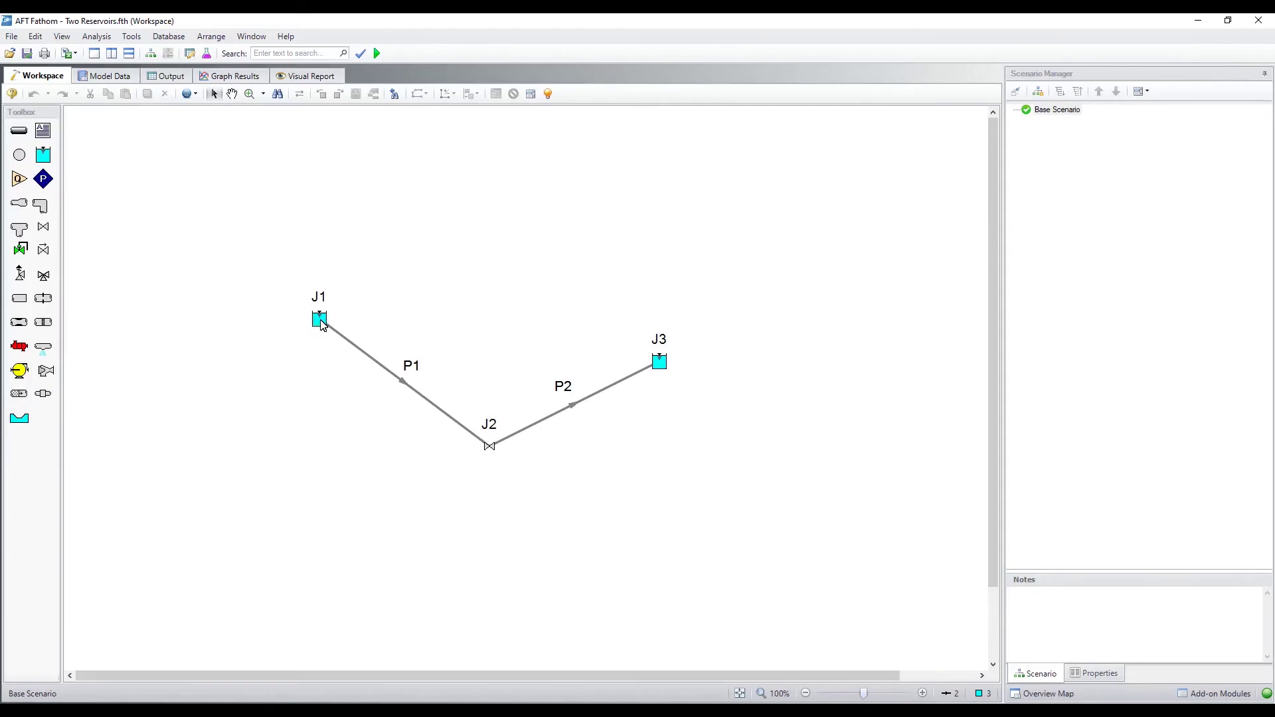
double_click(321, 321)
double_click(388, 381)
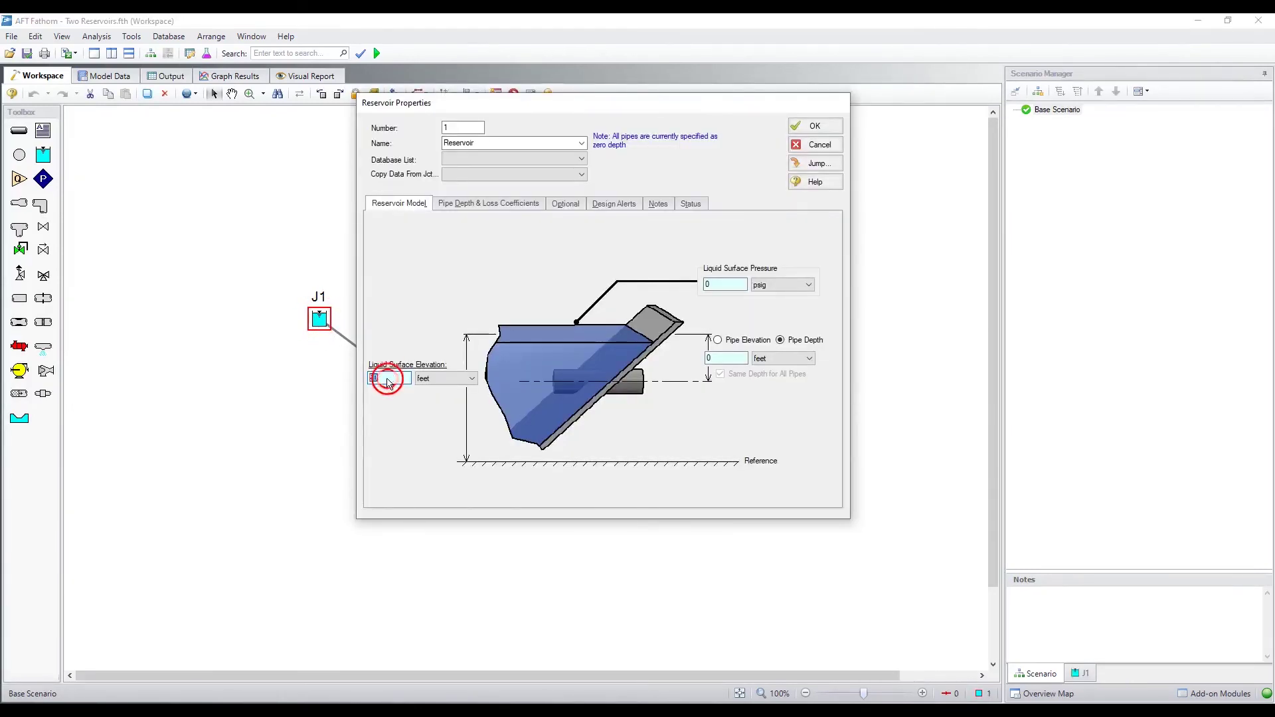
type("60")
left_click(816, 127)
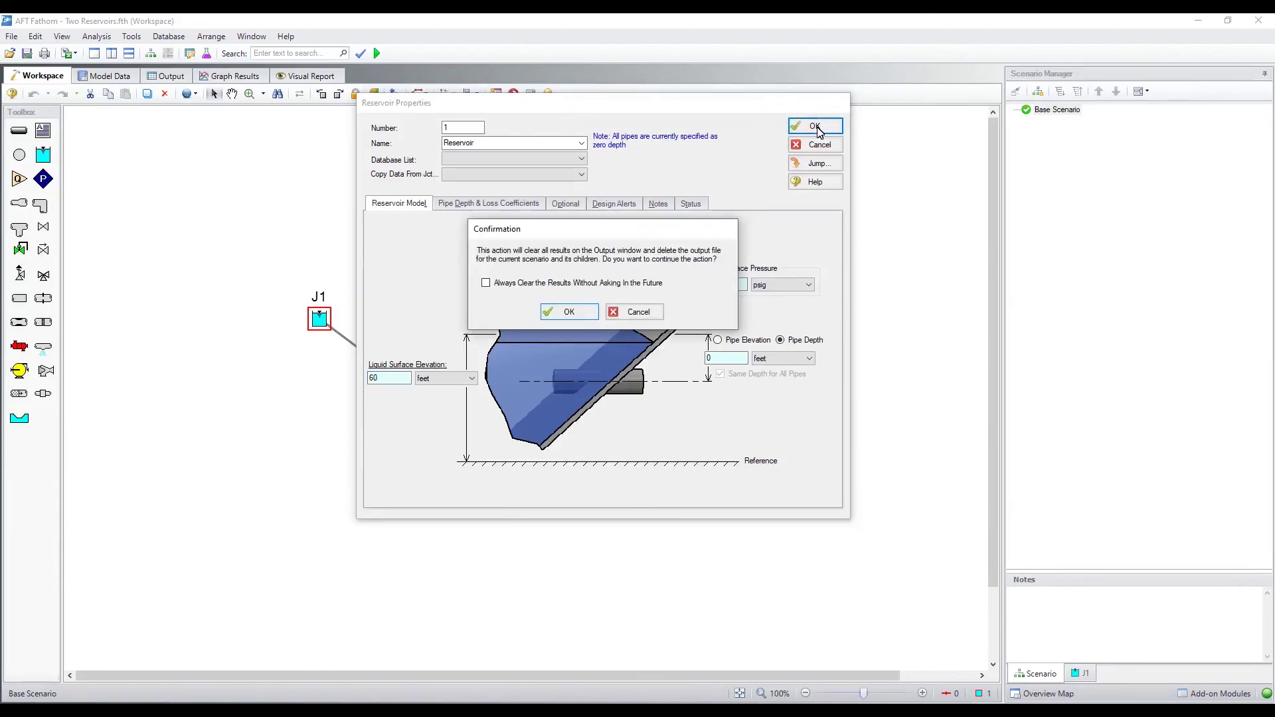
left_click(571, 313)
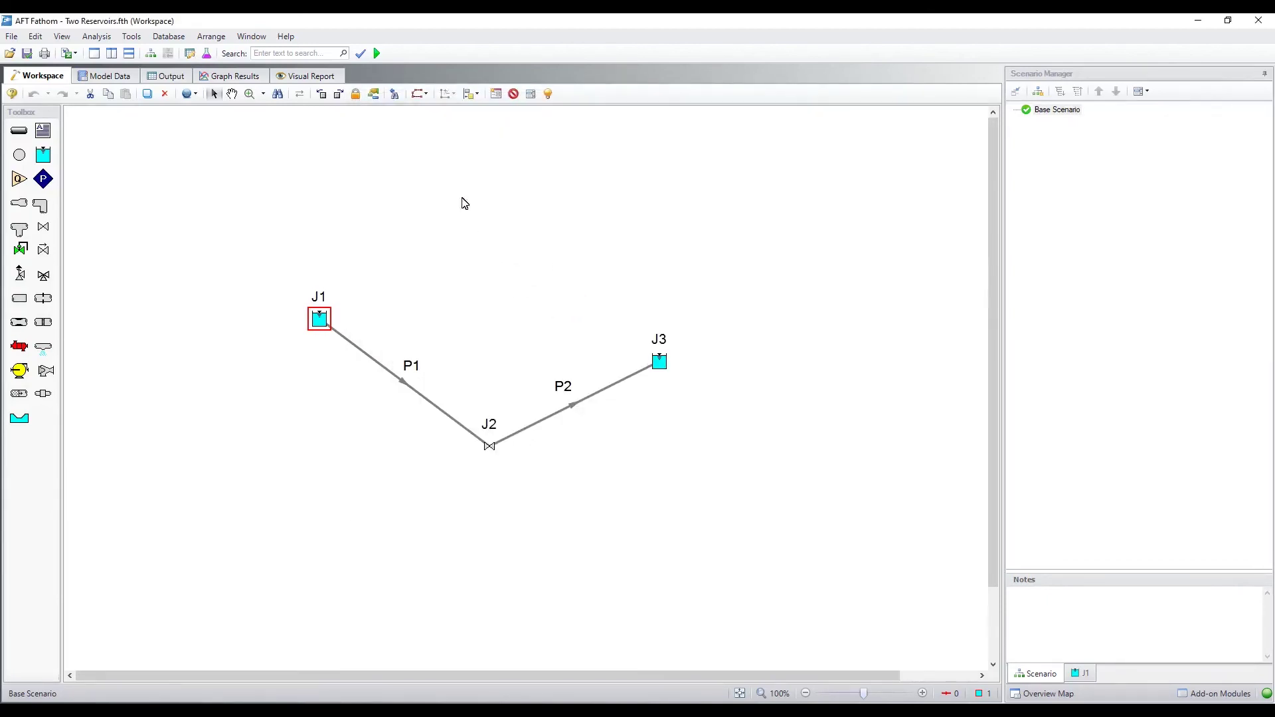
Step: Run the model, go to the graph results, and load the saved "Pressure, HGL, Elevation vs. Length" graph
left_click(378, 53)
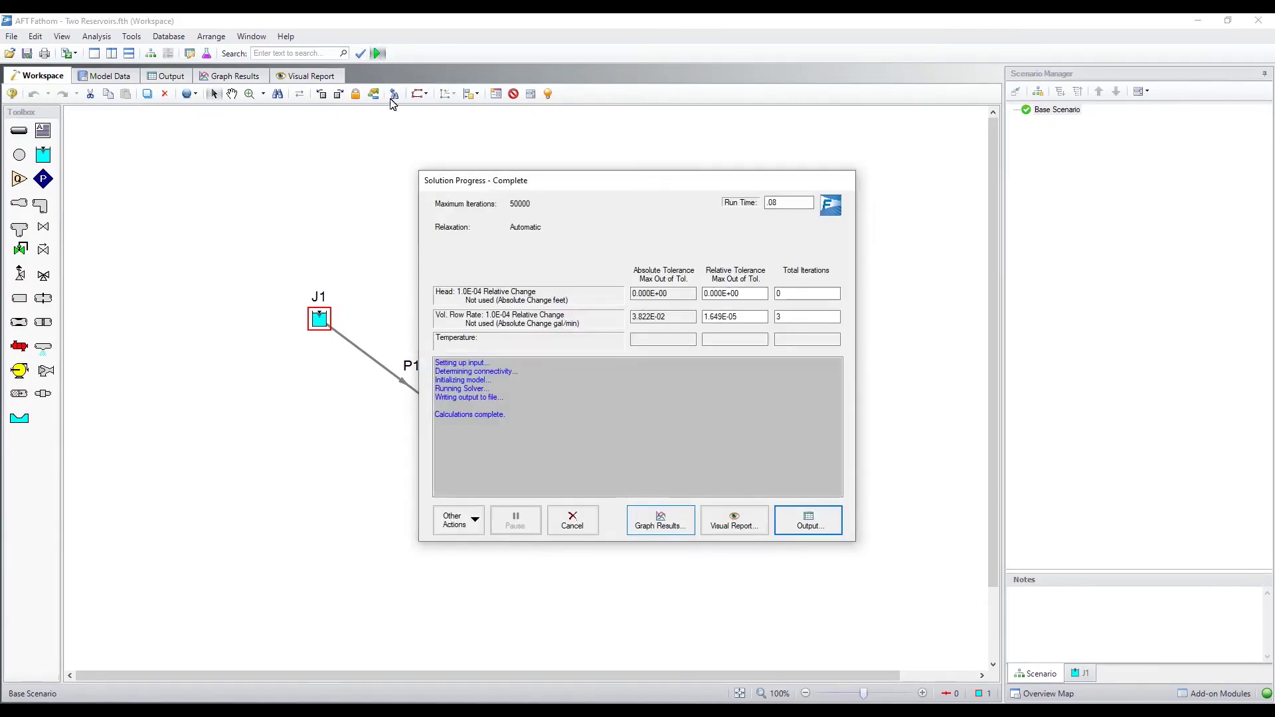
left_click(663, 523)
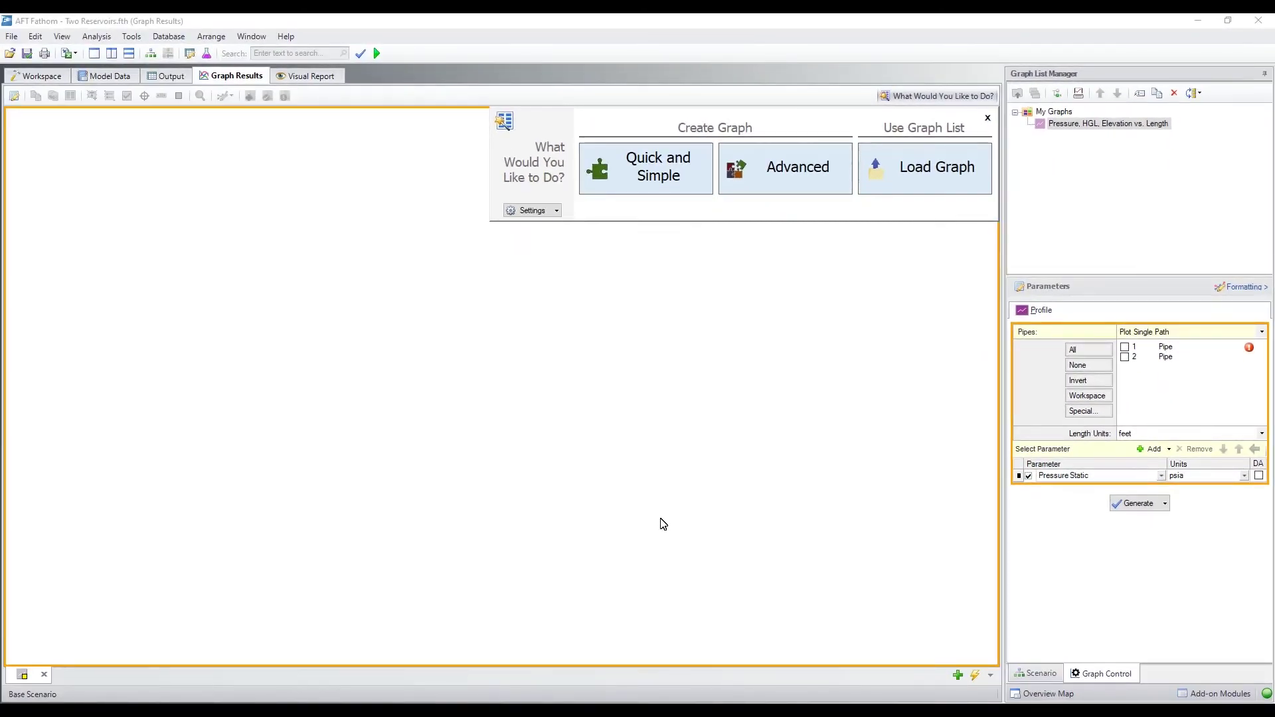
double_click(1098, 125)
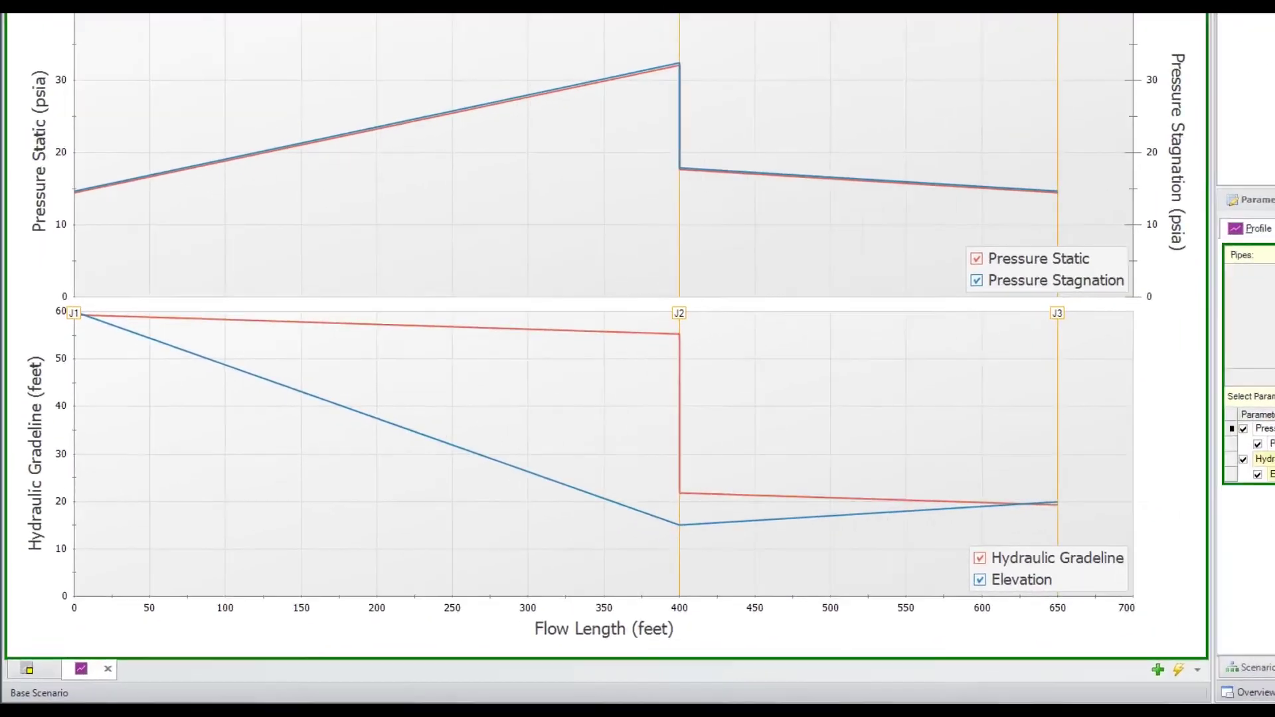